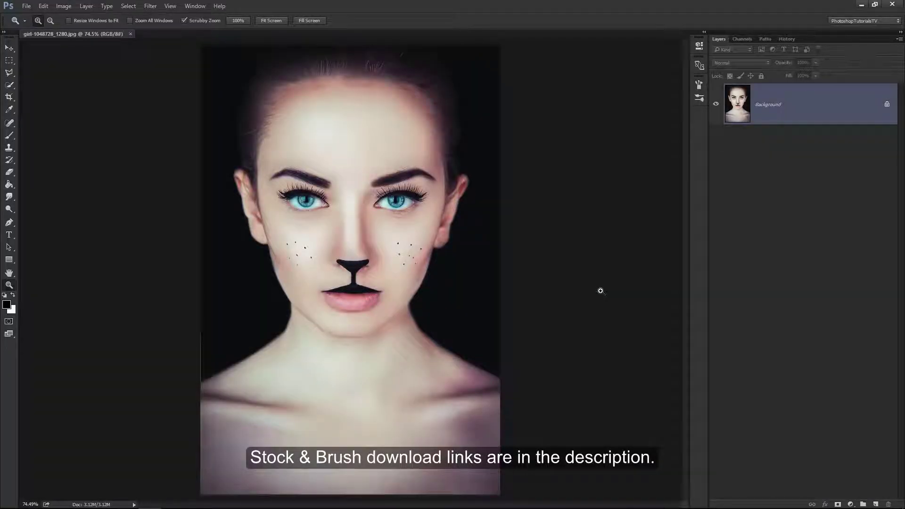
# Step: Duplicate the portrait as a layer named 'Model Effect' and convert it to a smart object
pyautogui.press('v')
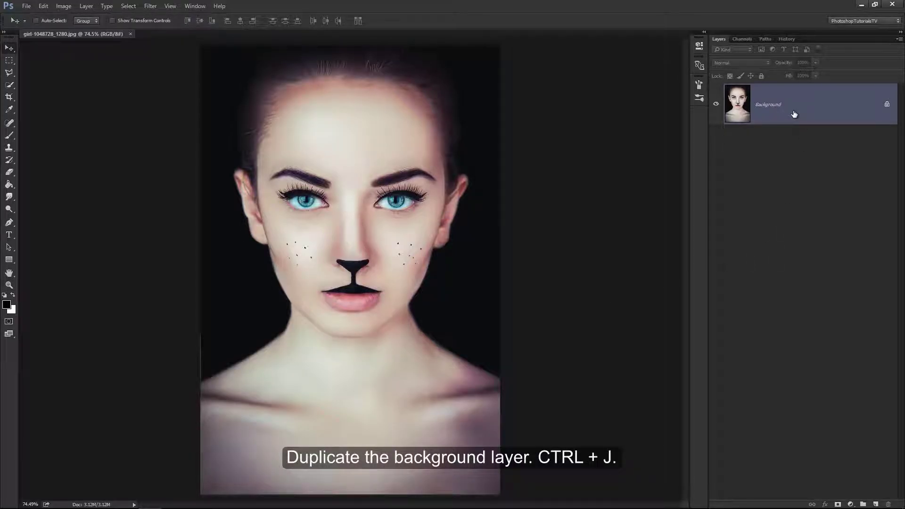
pyautogui.hotkey('ctrl', 'j')
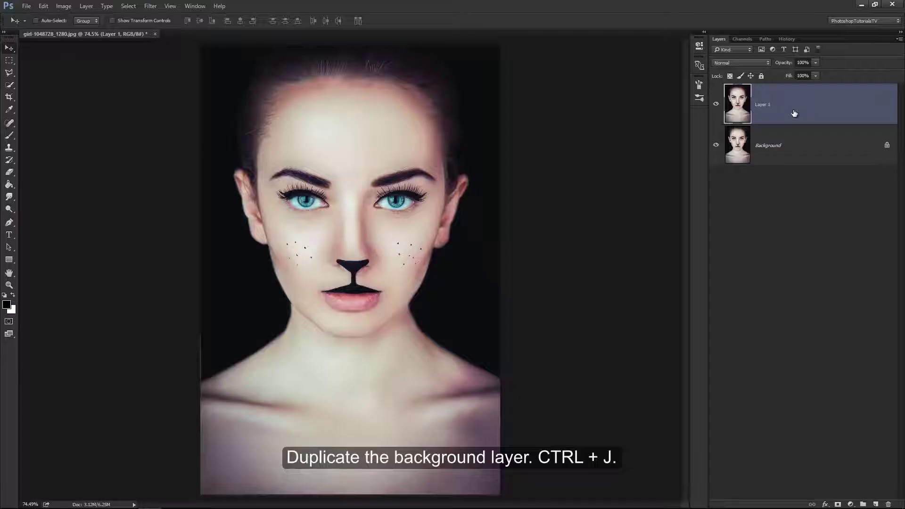
pyautogui.doubleClick(764, 105)
pyautogui.write('Mo')
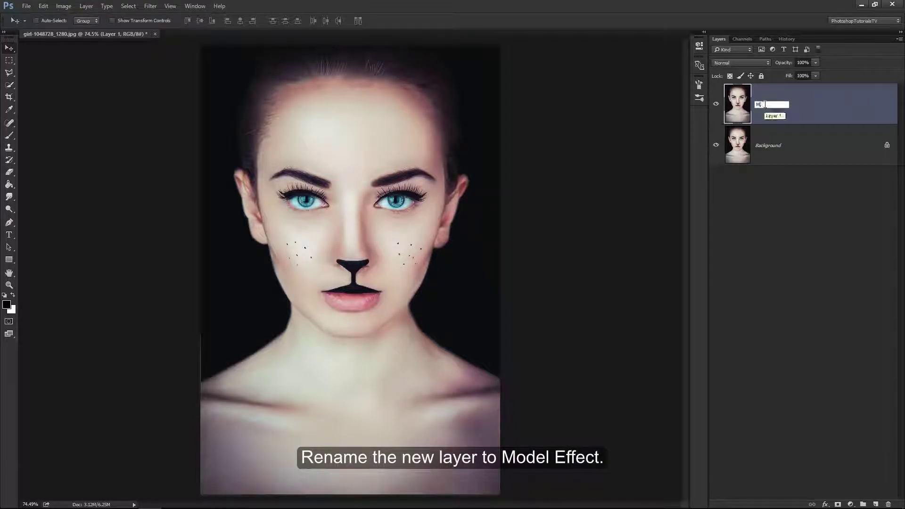
pyautogui.write('del Effect')
pyautogui.rightClick(795, 107)
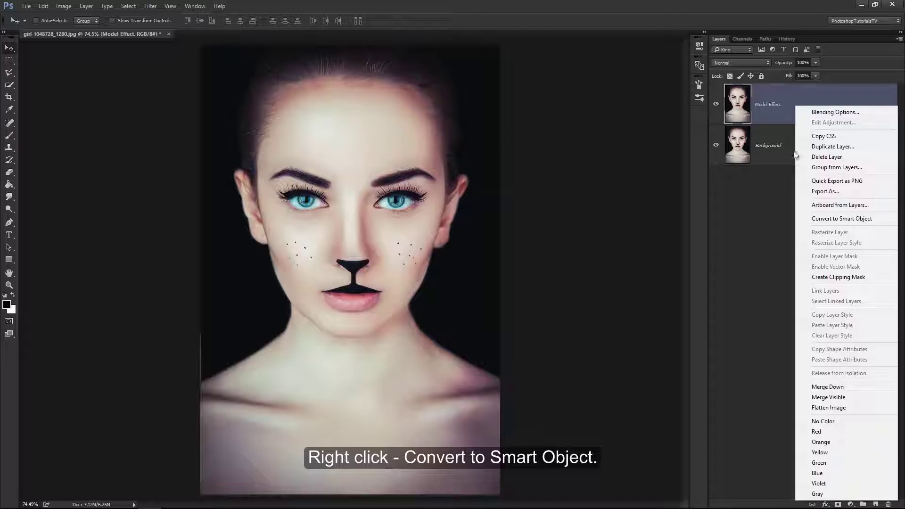
pyautogui.click(803, 220)
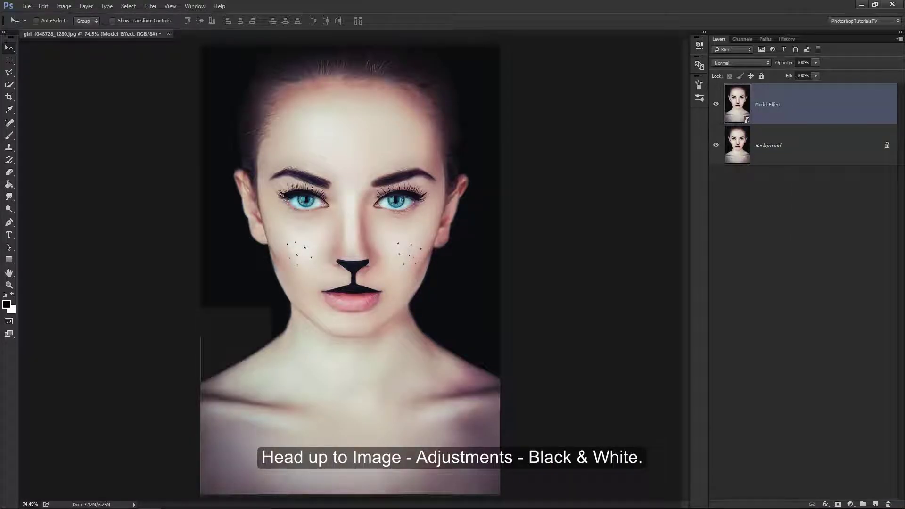
# Step: Apply a default Black & White adjustment to make the Model Effect layer grayscale
pyautogui.click(62, 5)
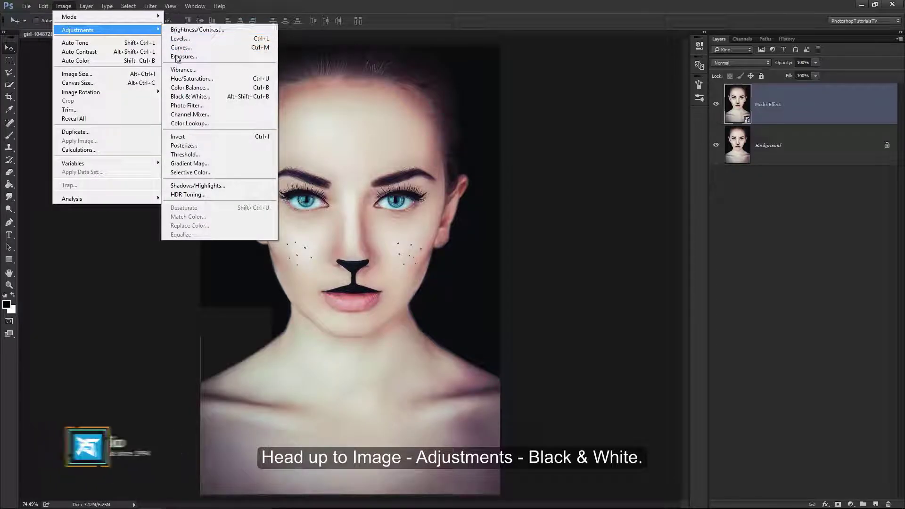
pyautogui.click(175, 98)
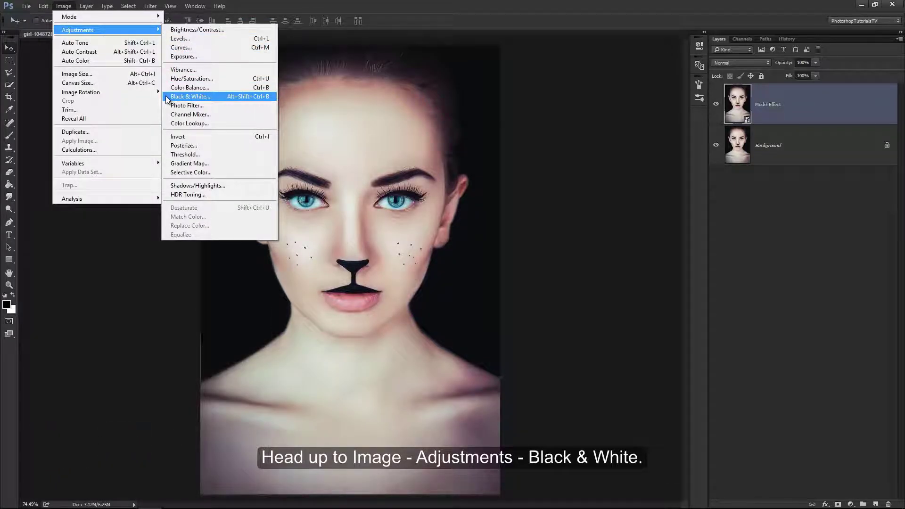
pyautogui.click(519, 106)
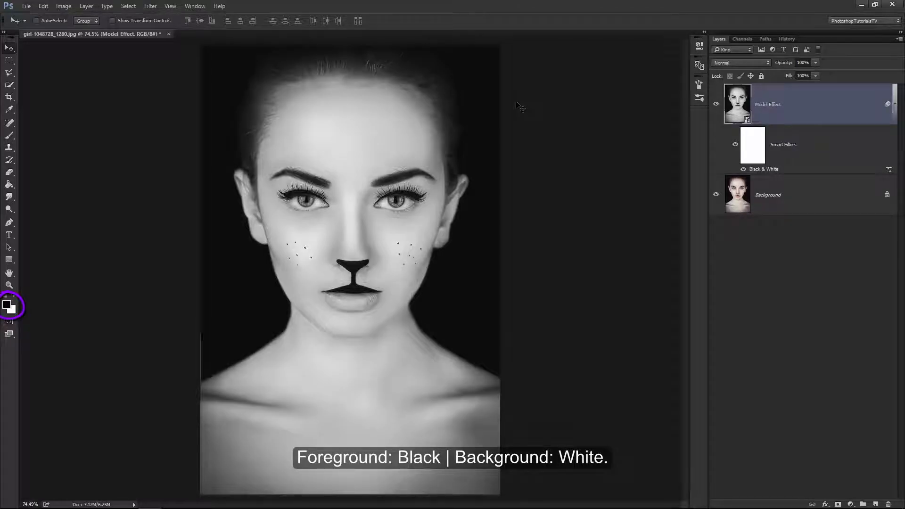
pyautogui.click(150, 6)
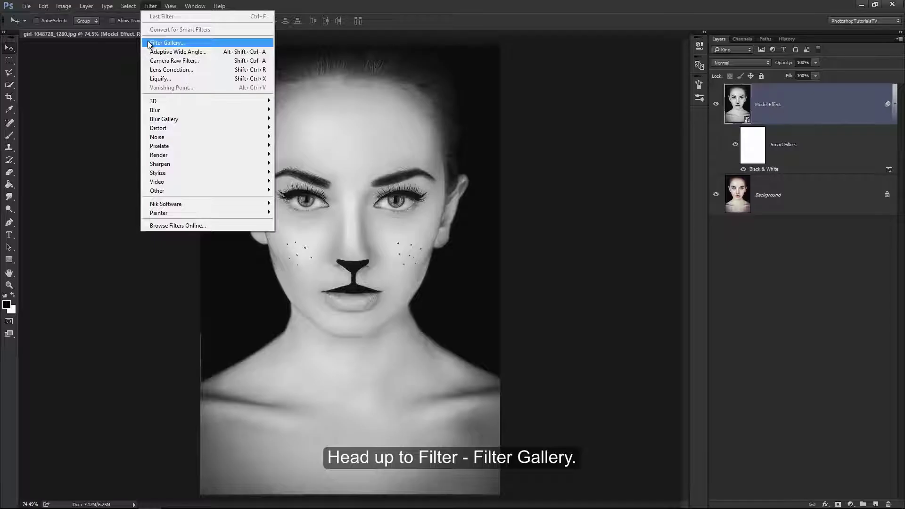
# Step: Apply the Colored Pencil filter with width 3, pressure 7 and paper brightness 50
pyautogui.click(165, 43)
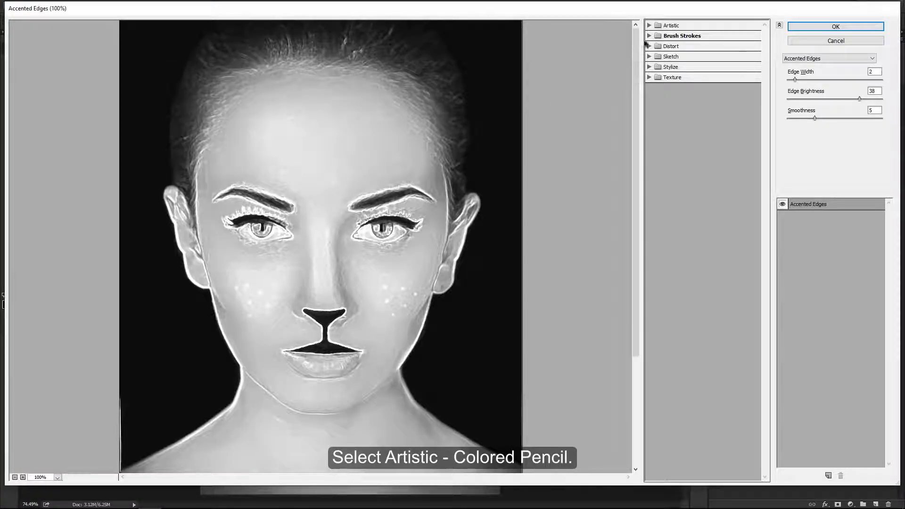
pyautogui.click(650, 26)
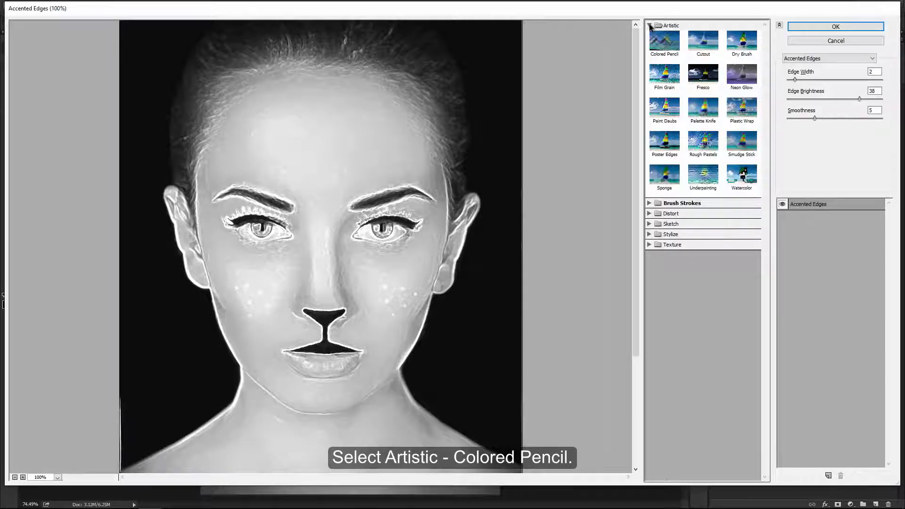
pyautogui.click(670, 47)
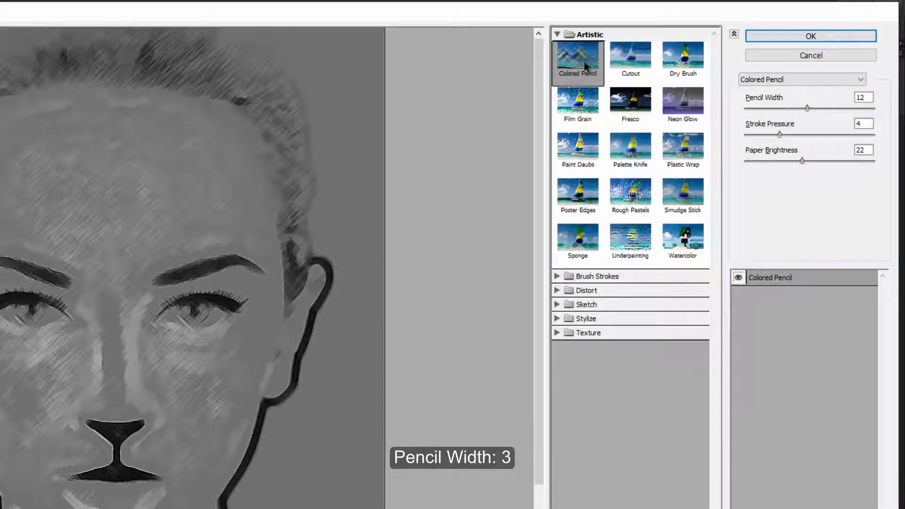
pyautogui.click(807, 108)
pyautogui.moveTo(808, 108); pyautogui.dragTo(758, 109)
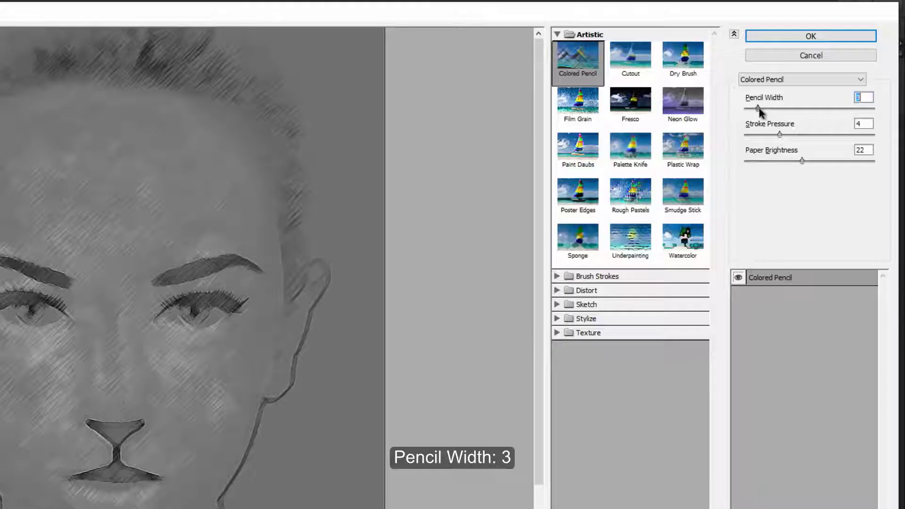
pyautogui.click(783, 135)
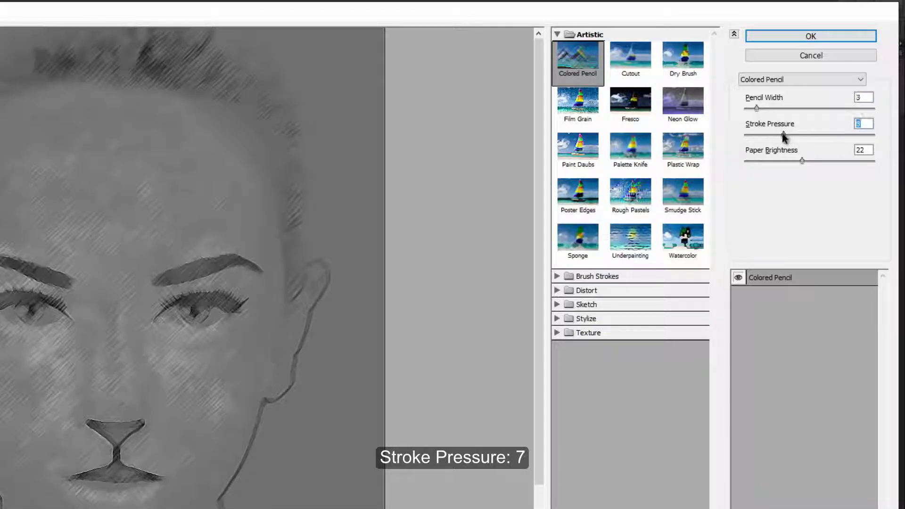
pyautogui.moveTo(784, 136); pyautogui.dragTo(803, 136)
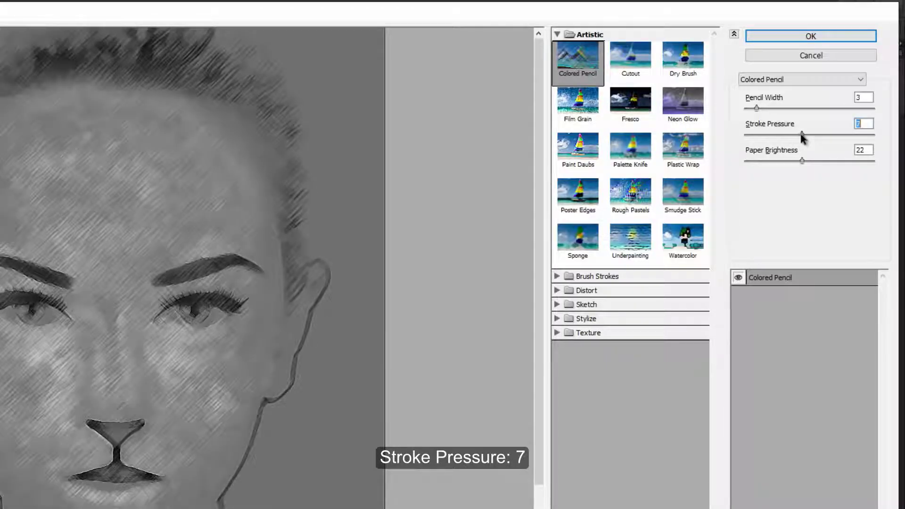
pyautogui.moveTo(802, 161); pyautogui.dragTo(879, 164)
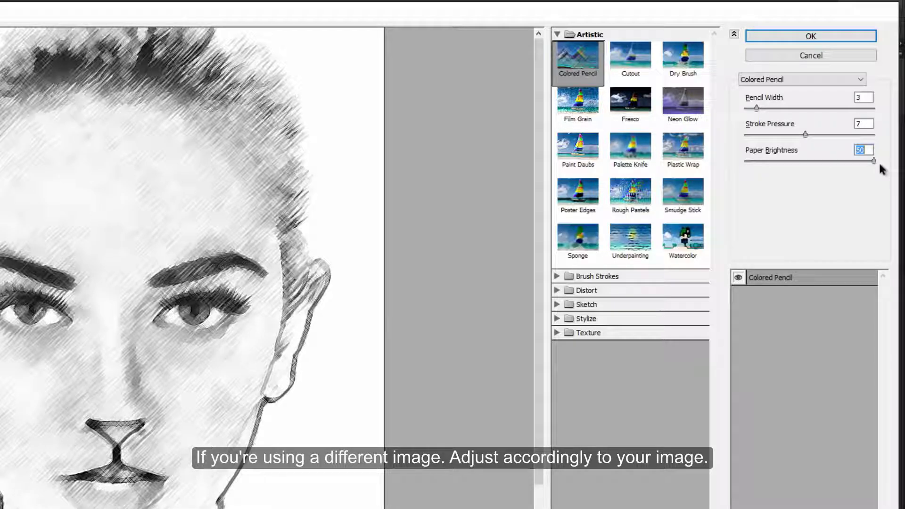
pyautogui.click(767, 38)
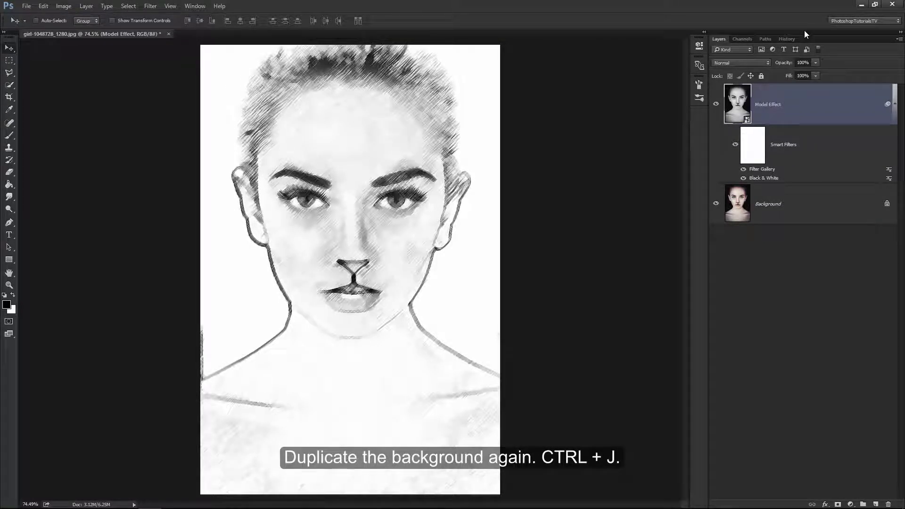
# Step: Copy Background to a new top layer named 'Model' and give it a layer mask
pyautogui.click(808, 204)
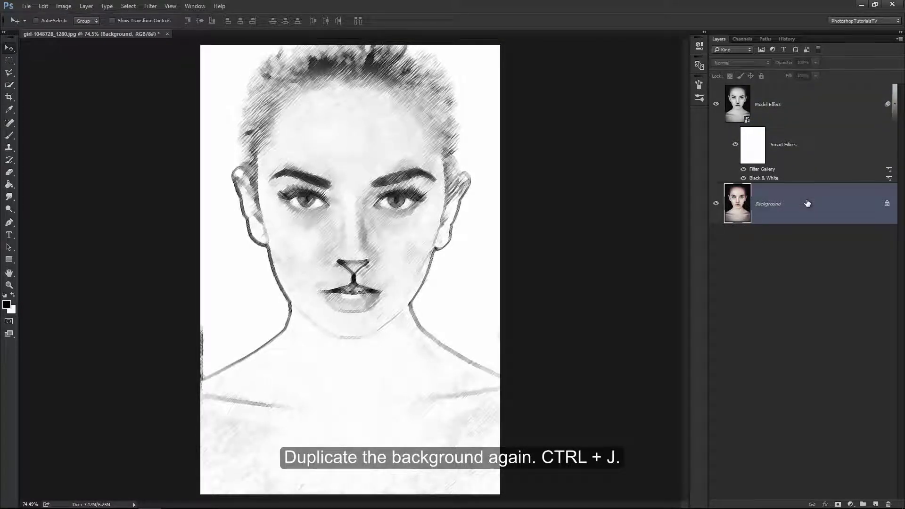
pyautogui.hotkey('ctrl', 'j')
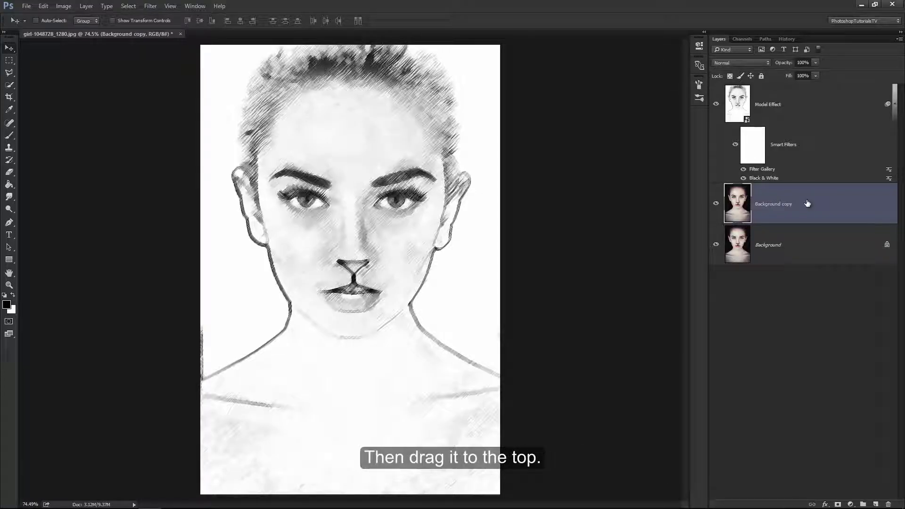
pyautogui.moveTo(808, 203); pyautogui.dragTo(810, 120)
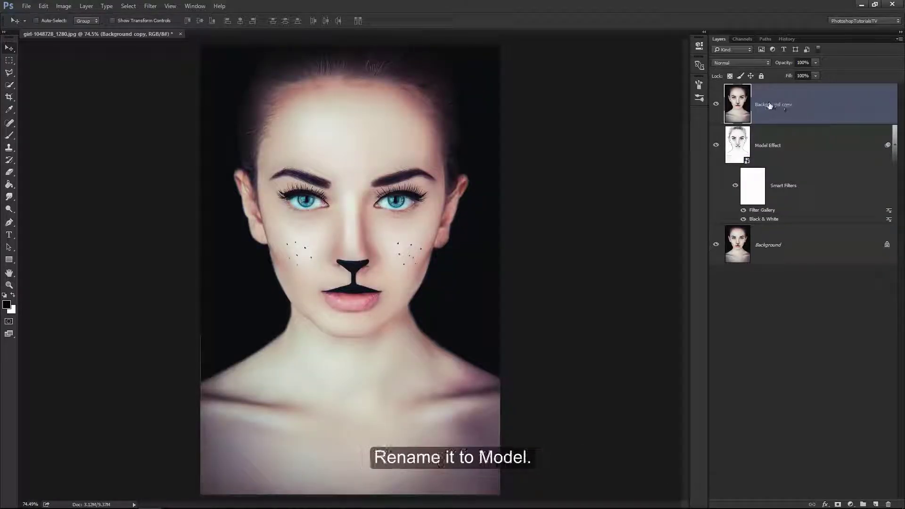
pyautogui.doubleClick(773, 104)
pyautogui.write('Model')
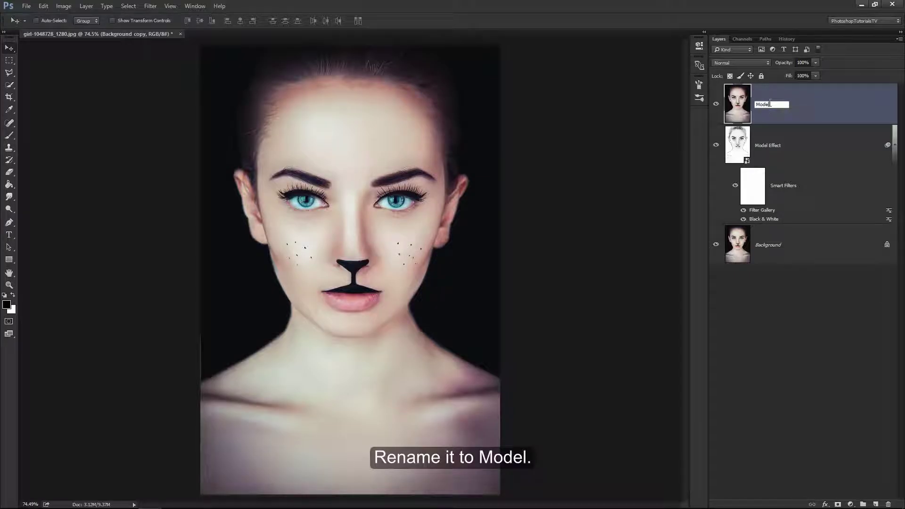
pyautogui.press('Return')
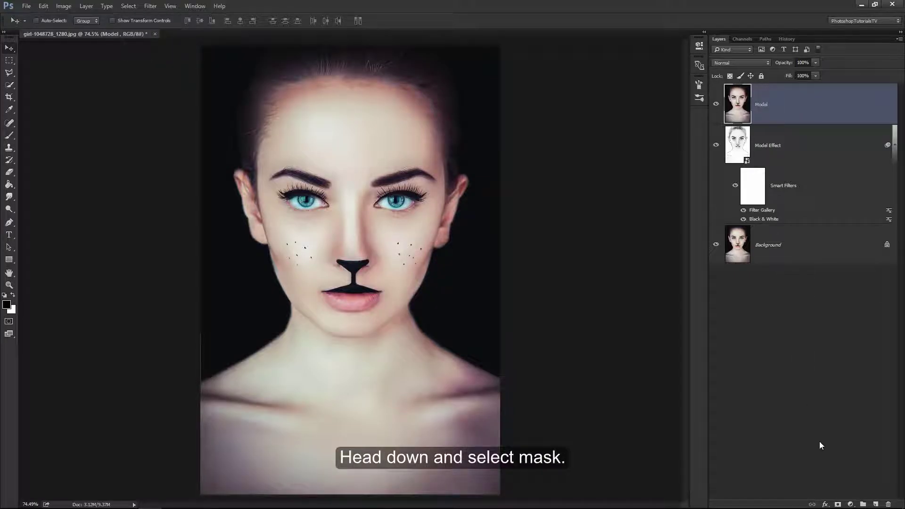
pyautogui.click(838, 503)
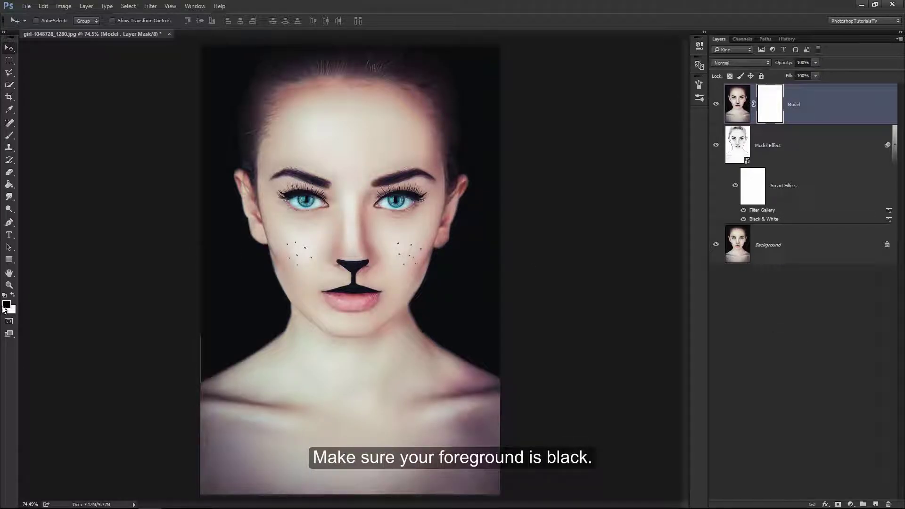
# Step: Select a large soft round brush from the brush presets for painting the mask
pyautogui.click(16, 139)
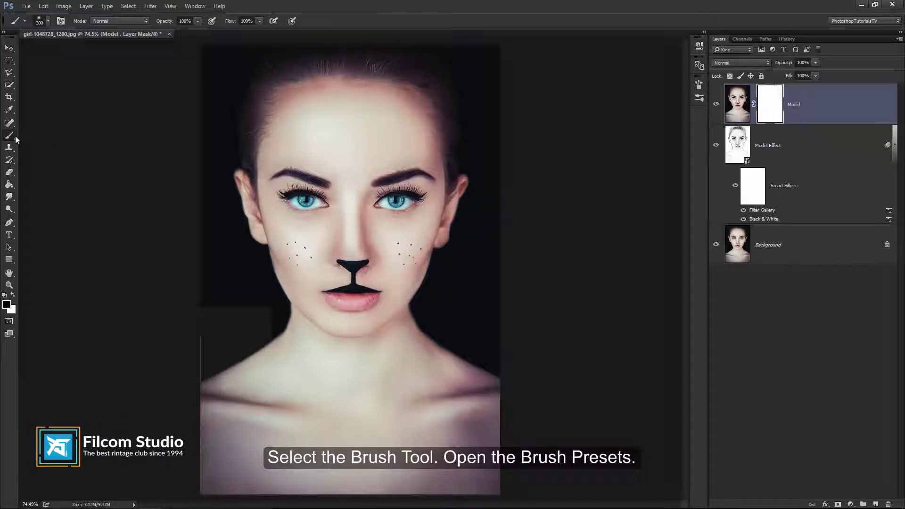
pyautogui.click(48, 20)
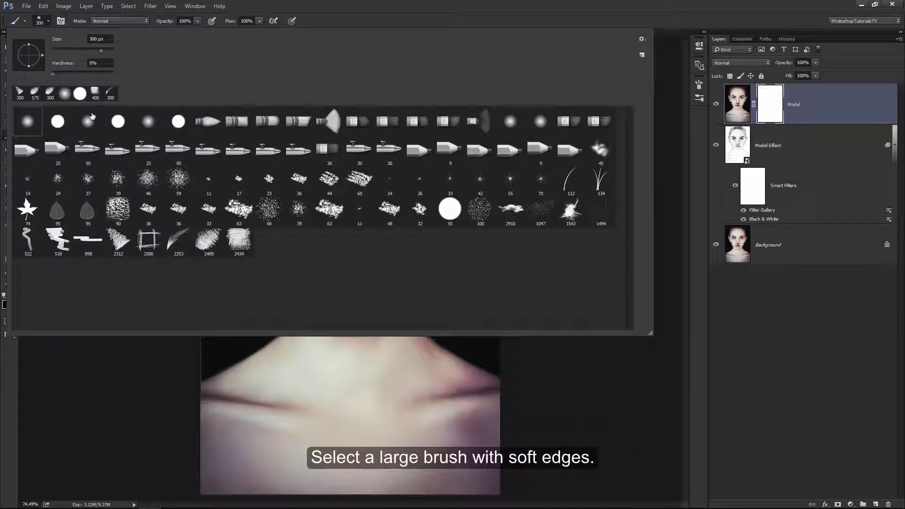
pyautogui.doubleClick(32, 125)
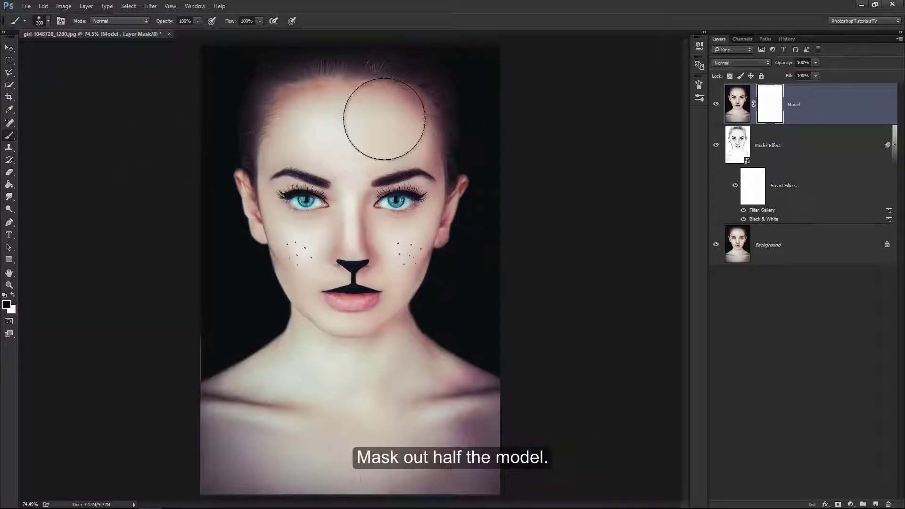
# Step: Paint the mask black over the right hair and face at size 250, then preview the mask
pyautogui.press('[')
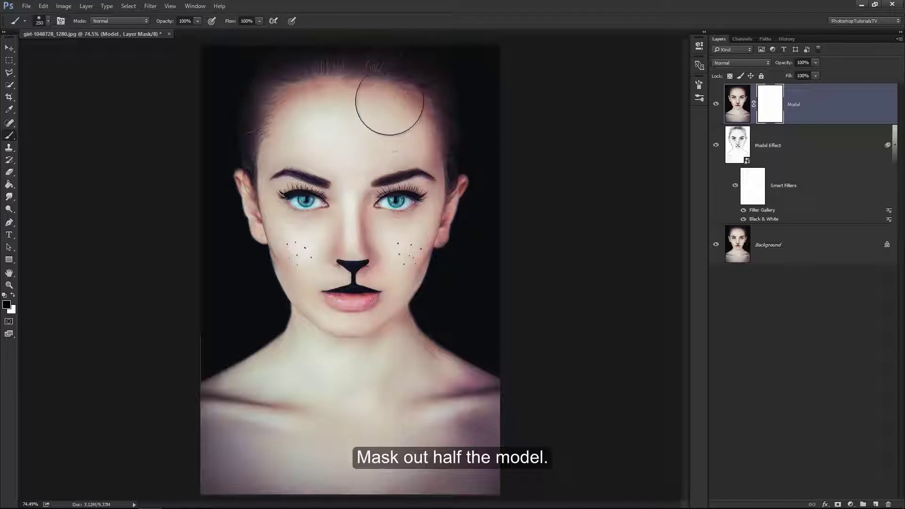
pyautogui.moveTo(384, 112)
pyautogui.mouseDown()
pyautogui.moveTo(441, 87)
pyautogui.moveTo(481, 155)
pyautogui.moveTo(486, 89)
pyautogui.moveTo(424, 203)
pyautogui.moveTo(459, 337)
pyautogui.moveTo(424, 448)
pyautogui.moveTo(505, 282)
pyautogui.moveTo(461, 40)
pyautogui.moveTo(443, 368)
pyautogui.moveTo(484, 202)
pyautogui.moveTo(454, 30)
pyautogui.moveTo(469, 151)
pyautogui.mouseUp()
pyautogui.moveTo(453, 190)
pyautogui.mouseDown()
pyautogui.moveTo(468, 192)
pyautogui.moveTo(432, 263)
pyautogui.moveTo(415, 212)
pyautogui.moveTo(404, 45)
pyautogui.moveTo(363, 128)
pyautogui.moveTo(377, 339)
pyautogui.moveTo(372, 471)
pyautogui.moveTo(478, 431)
pyautogui.moveTo(491, 70)
pyautogui.moveTo(424, 243)
pyautogui.moveTo(429, 471)
pyautogui.moveTo(494, 492)
pyautogui.mouseUp()
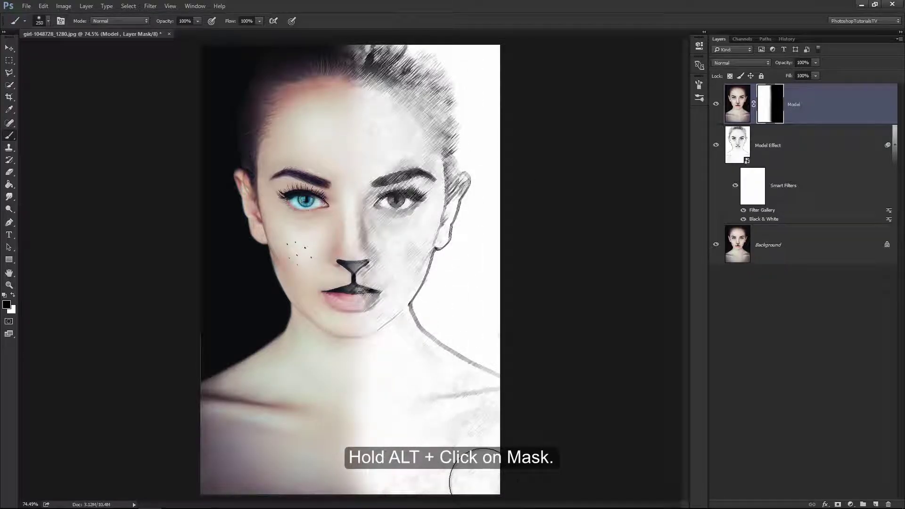
pyautogui.keyDown('alt'); pyautogui.click(778, 109); pyautogui.keyUp('alt')
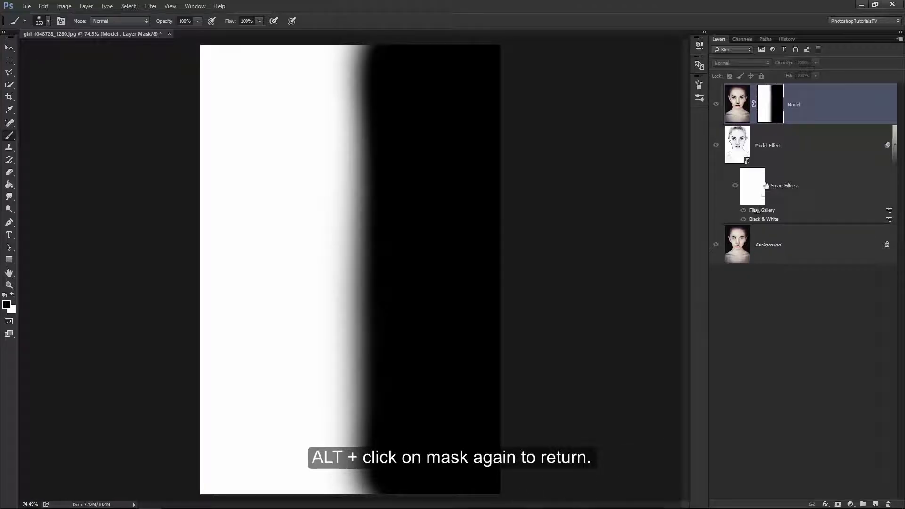
pyautogui.keyDown('alt'); pyautogui.click(775, 112); pyautogui.keyUp('alt')
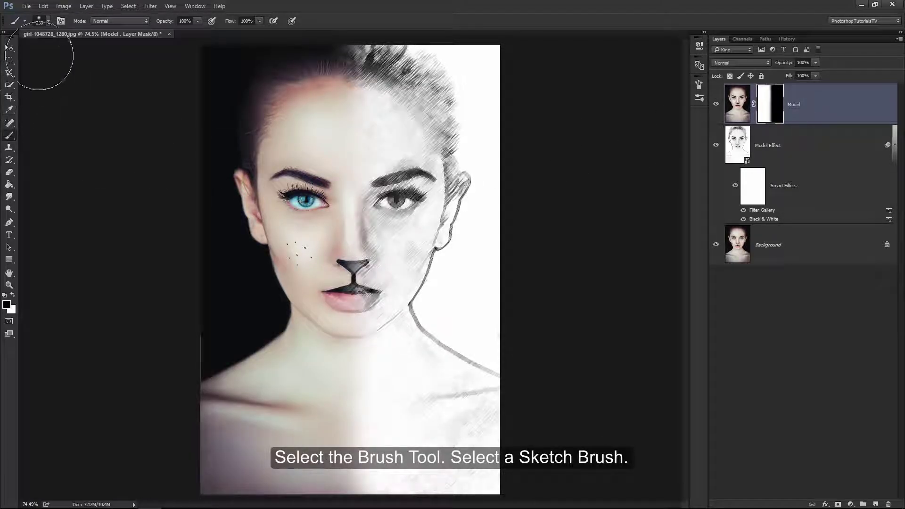
# Step: Choose the 2489 pencil-sketch brush tip and shrink it to 500
pyautogui.click(47, 21)
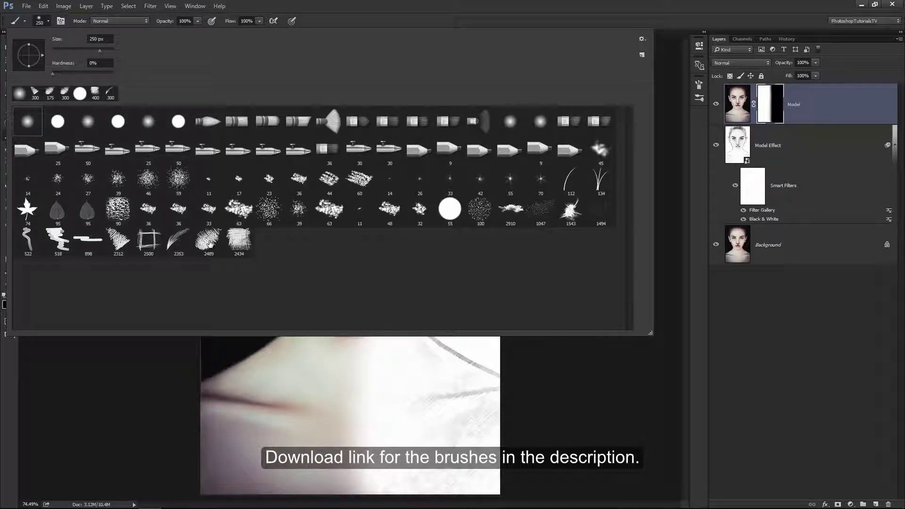
pyautogui.doubleClick(208, 241)
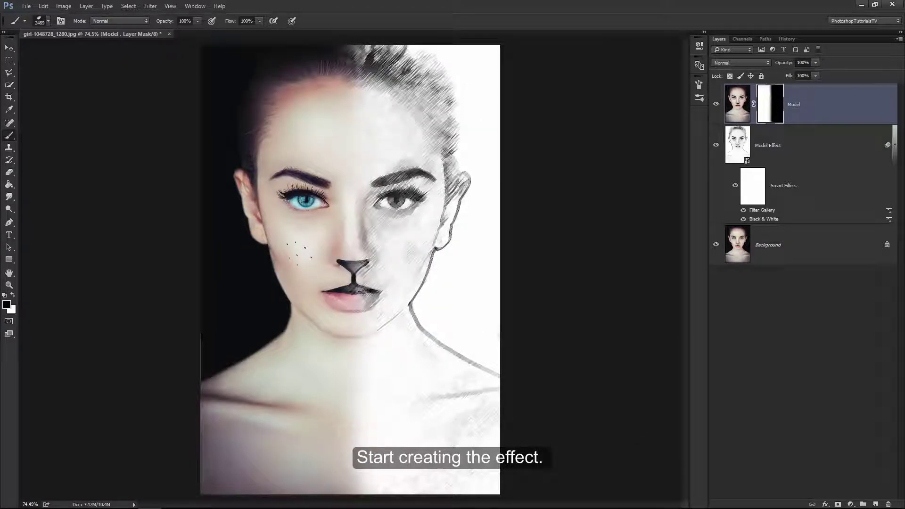
pyautogui.press('[')
pyautogui.press('[')
pyautogui.press('[')
pyautogui.press('[')
pyautogui.press('[')
pyautogui.press('[')
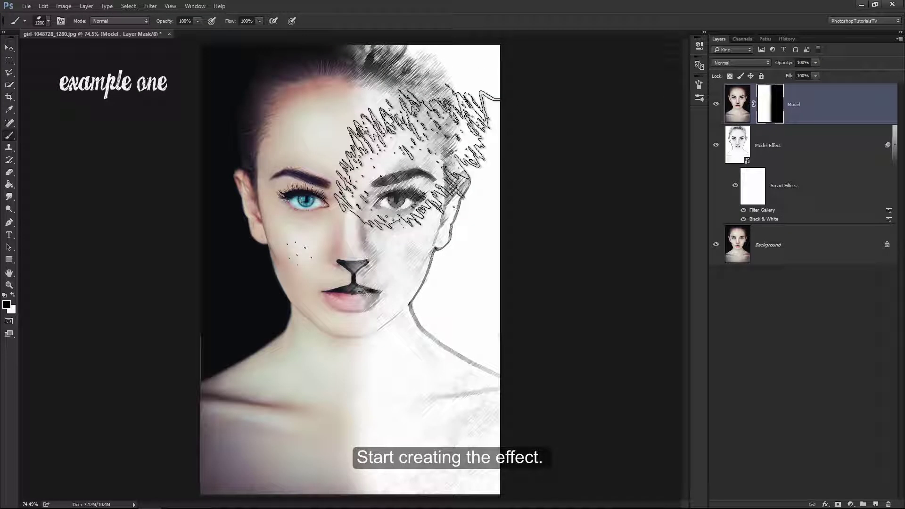
pyautogui.press('[')
pyautogui.press('[')
pyautogui.press('[')
pyautogui.press('[')
pyautogui.press('[')
pyautogui.press('[')
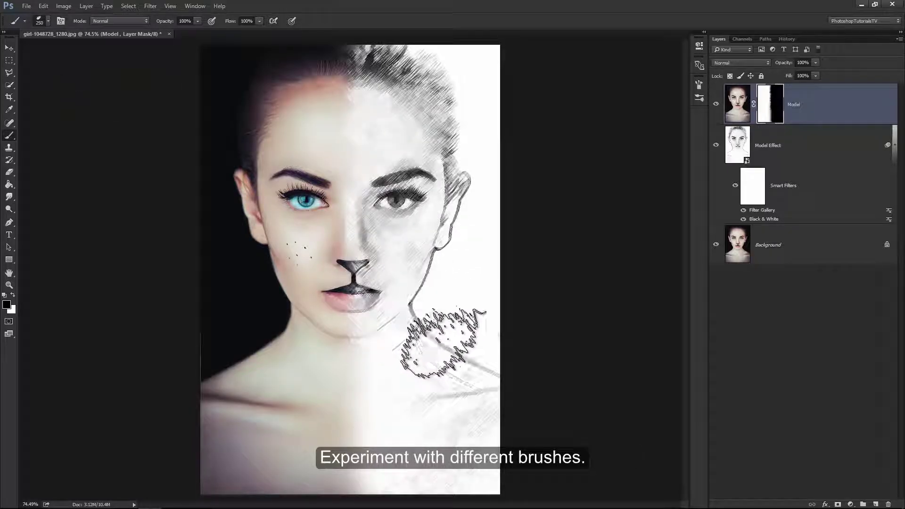
# Step: Switch to the 2312 sketch brush and paint rough sketch edges along the neck at sizes 100-300
pyautogui.click(48, 20)
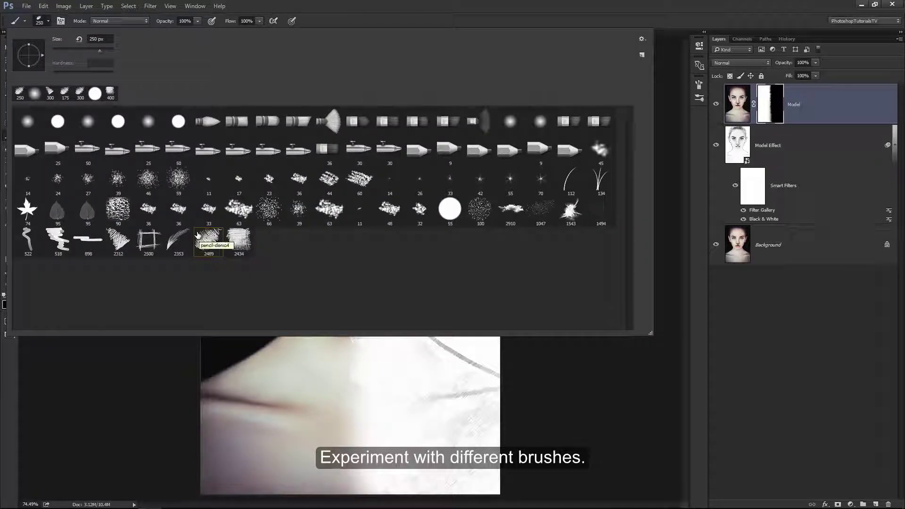
pyautogui.doubleClick(119, 240)
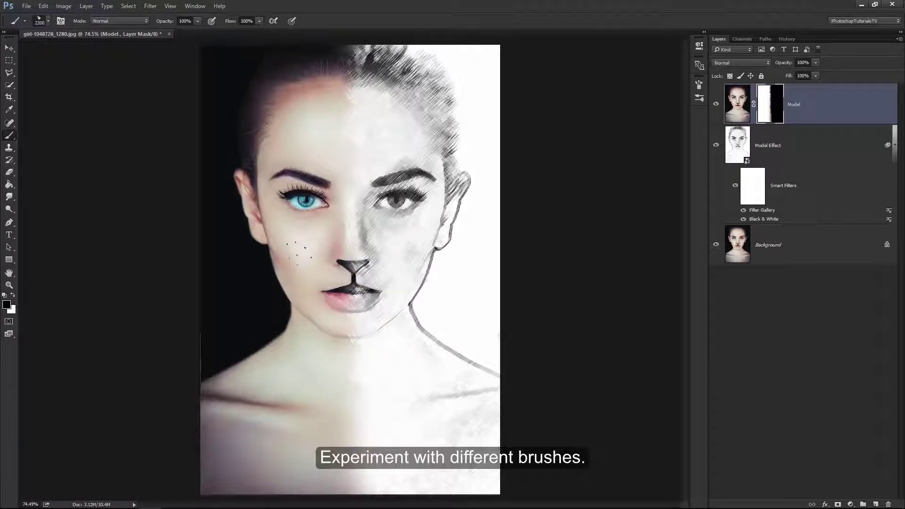
pyautogui.press('[')
pyautogui.press('[')
pyautogui.press('[')
pyautogui.moveTo(373, 342)
pyautogui.mouseDown()
pyautogui.moveTo(374, 374)
pyautogui.moveTo(410, 380)
pyautogui.moveTo(434, 360)
pyautogui.mouseUp()
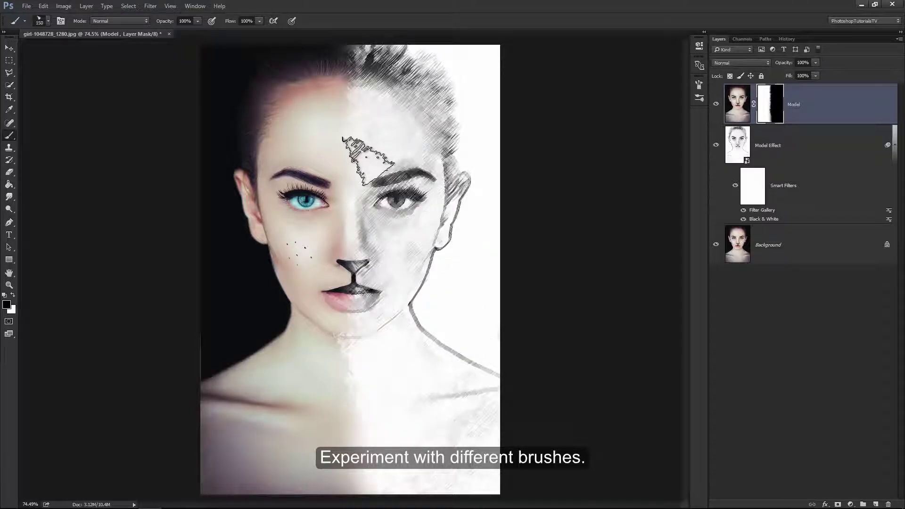
pyautogui.moveTo(370, 429)
pyautogui.mouseDown()
pyautogui.moveTo(358, 453)
pyautogui.moveTo(415, 433)
pyautogui.mouseUp()
pyautogui.press(']')
pyautogui.press(']')
pyautogui.press(']')
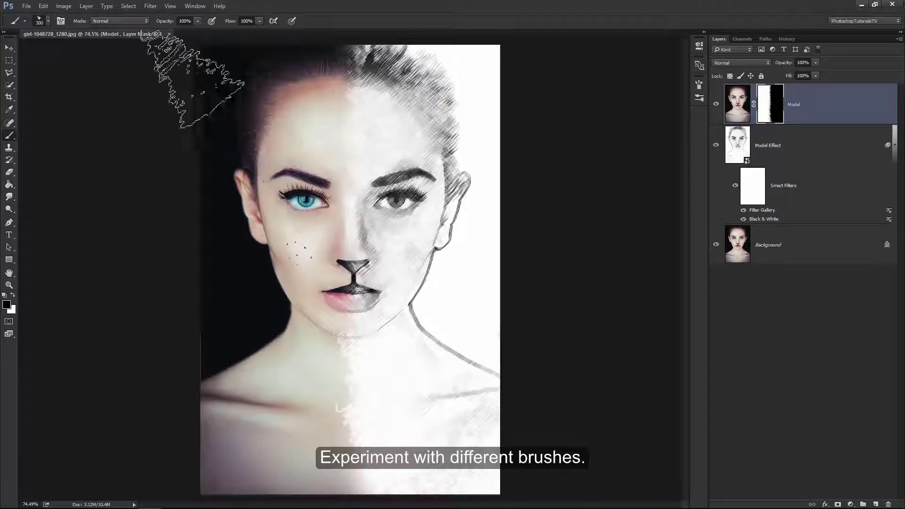
pyautogui.press('[')
pyautogui.press('[')
pyautogui.press('[')
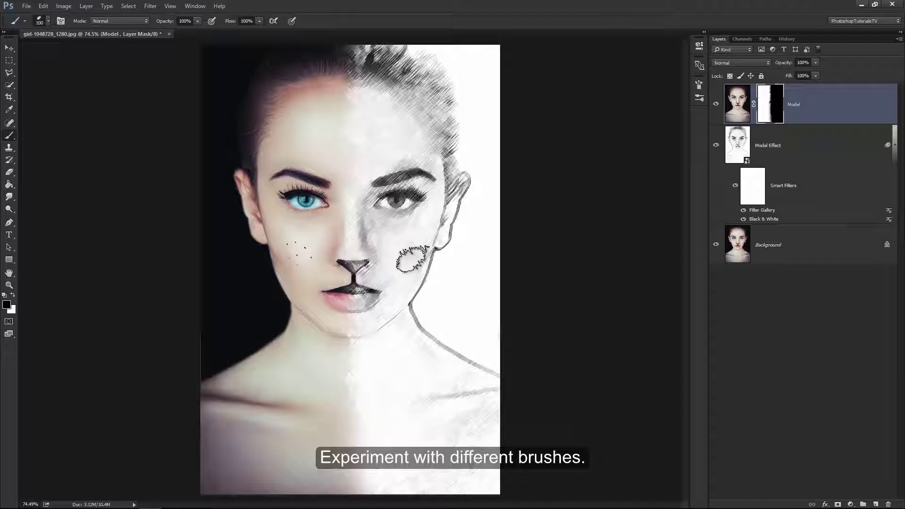
pyautogui.press(']')
pyautogui.press(']')
pyautogui.press(']')
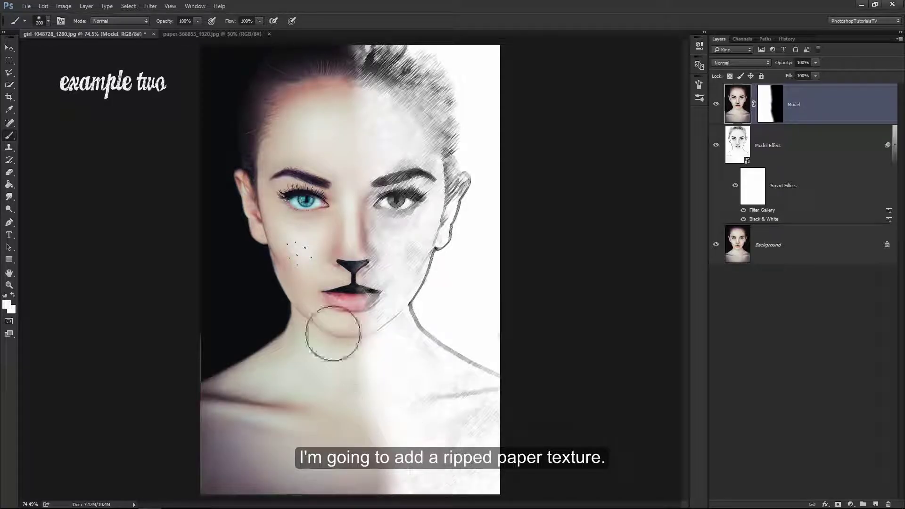
# Step: Select the white torn paper with Color Range and drag it into the portrait document
pyautogui.click(221, 34)
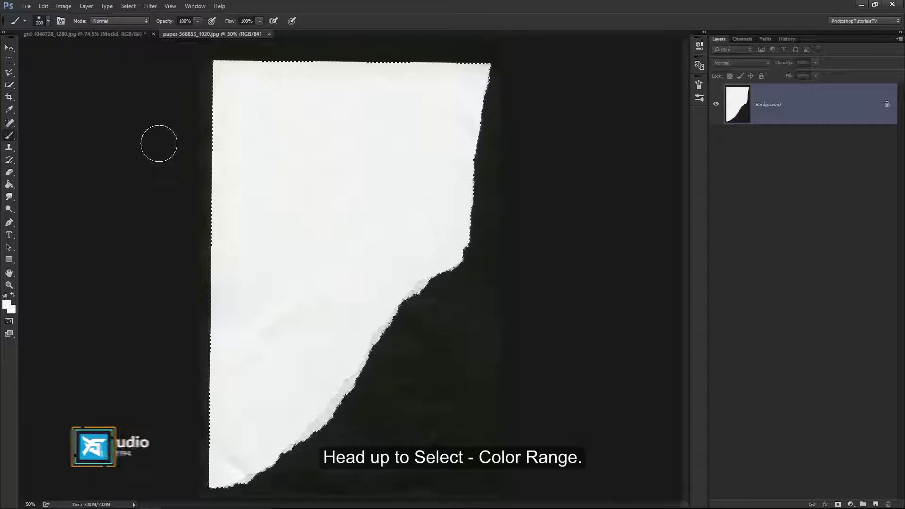
pyautogui.click(128, 6)
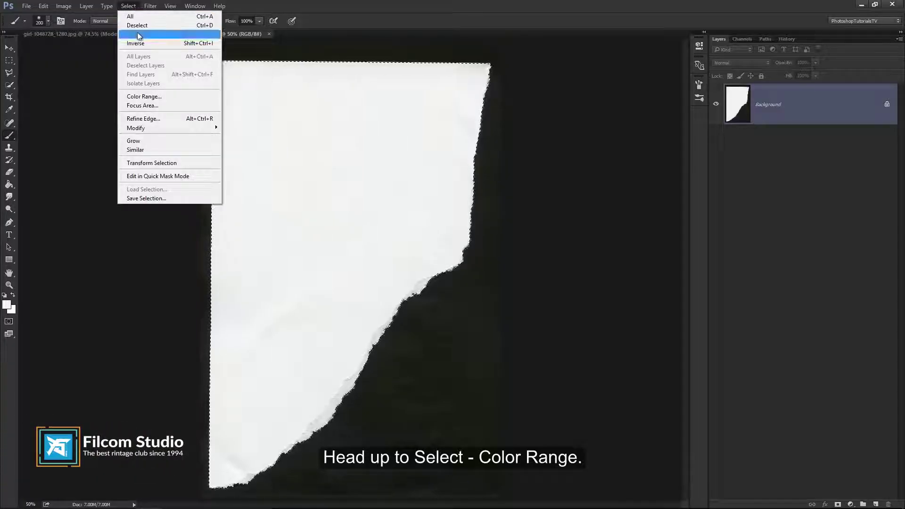
pyautogui.click(144, 97)
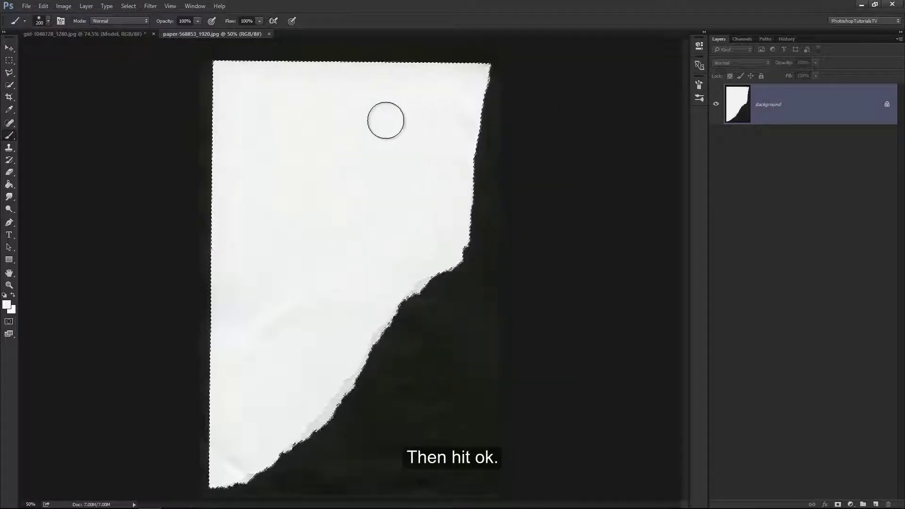
pyautogui.press('v')
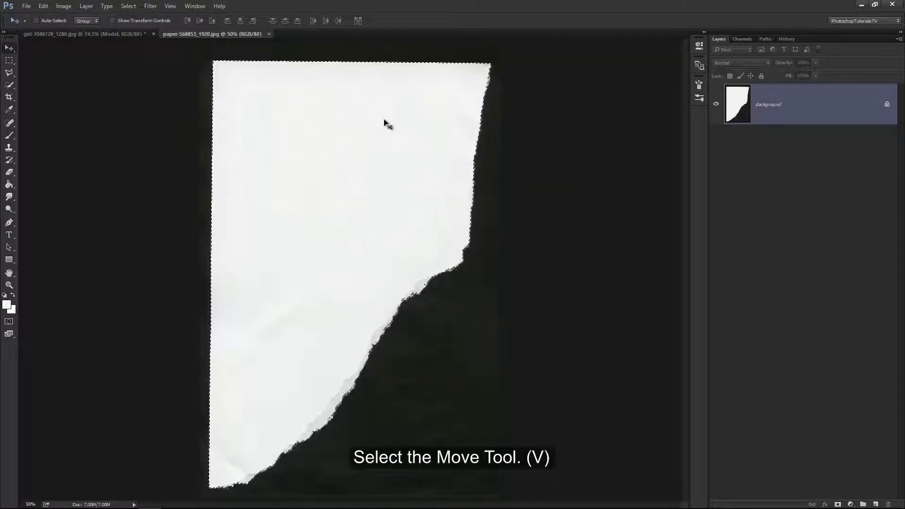
pyautogui.moveTo(386, 124)
pyautogui.mouseDown()
pyautogui.moveTo(253, 108)
pyautogui.moveTo(305, 124)
pyautogui.moveTo(281, 140)
pyautogui.mouseUp()
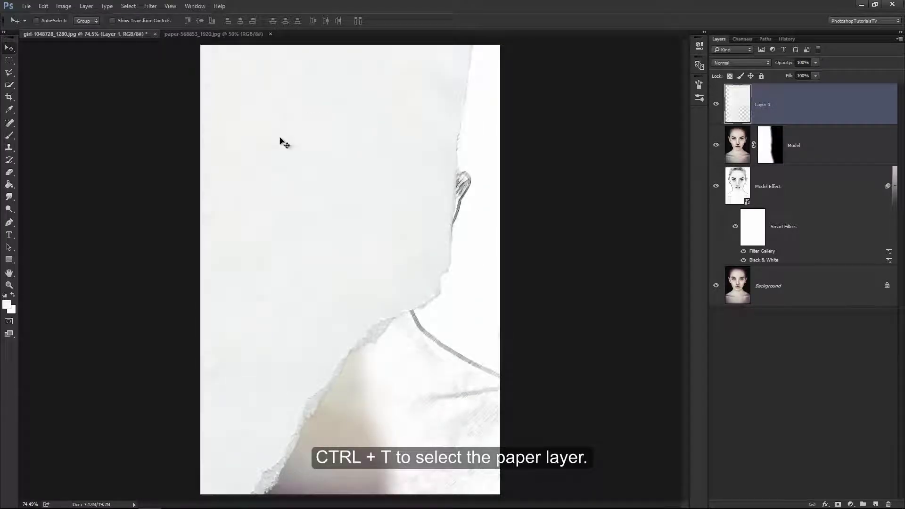
# Step: Flip the paper strip horizontally, rotate it about 20 degrees, and place it over the right half
pyautogui.hotkey('ctrl', 't')
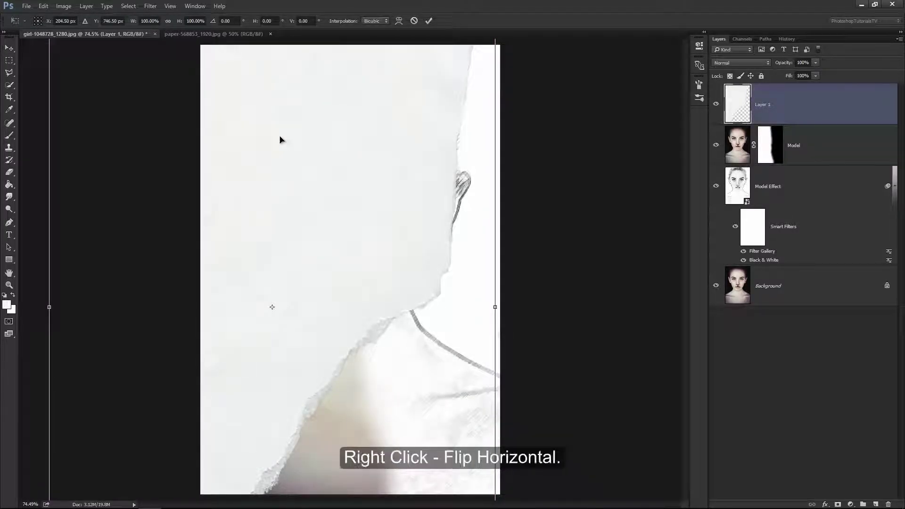
pyautogui.rightClick(280, 137)
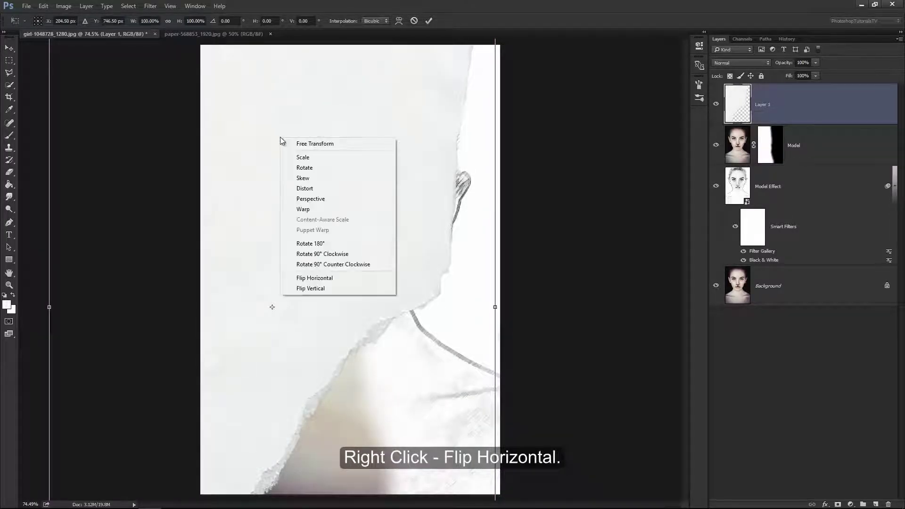
pyautogui.click(296, 279)
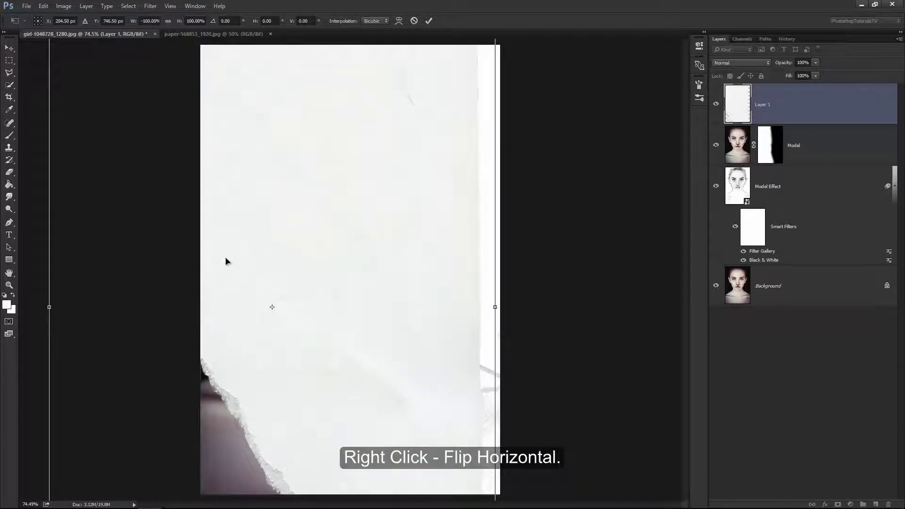
pyautogui.moveTo(226, 259)
pyautogui.mouseDown()
pyautogui.moveTo(393, 159)
pyautogui.moveTo(375, 186)
pyautogui.mouseUp()
pyautogui.moveTo(188, 264)
pyautogui.mouseDown()
pyautogui.moveTo(160, 202)
pyautogui.moveTo(207, 151)
pyautogui.mouseUp()
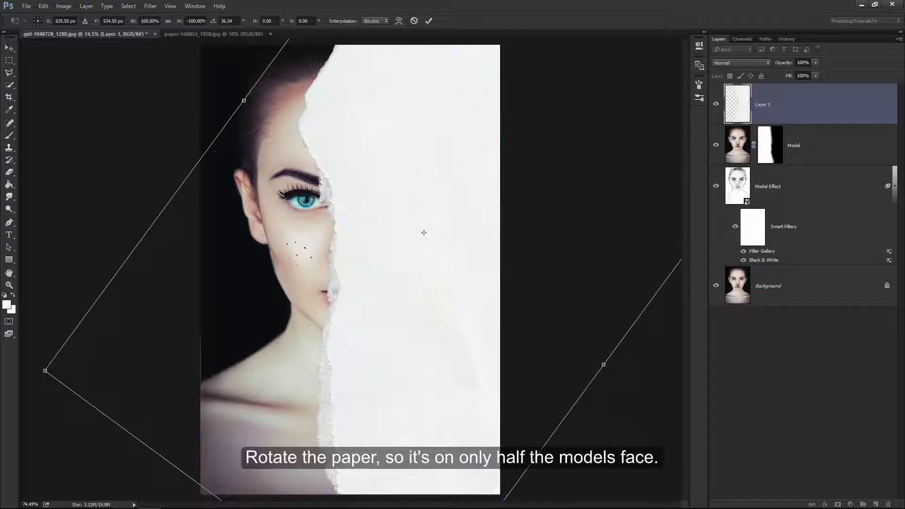
pyautogui.moveTo(364, 210); pyautogui.dragTo(393, 187)
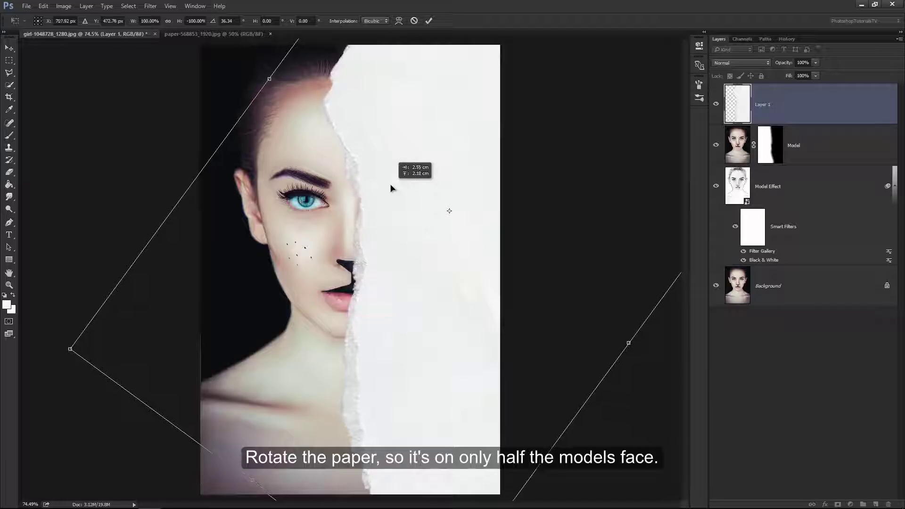
pyautogui.moveTo(392, 187); pyautogui.dragTo(391, 188)
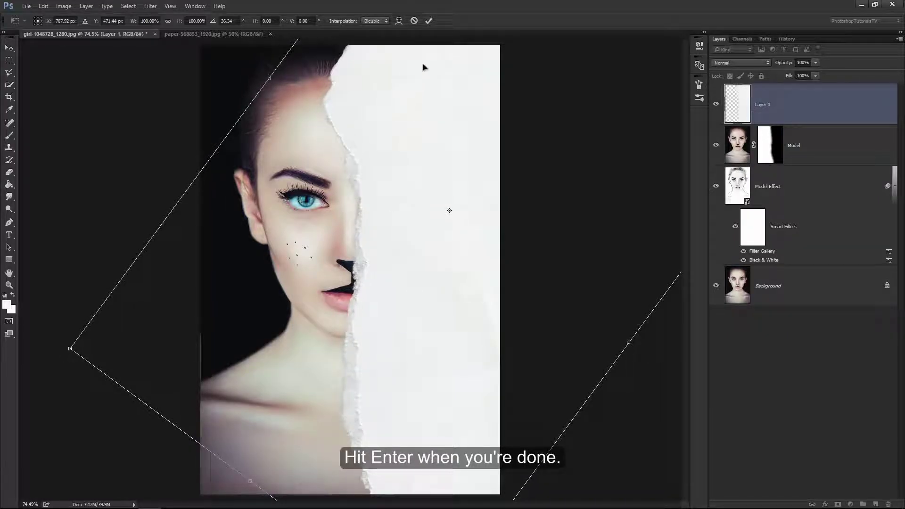
pyautogui.click(429, 20)
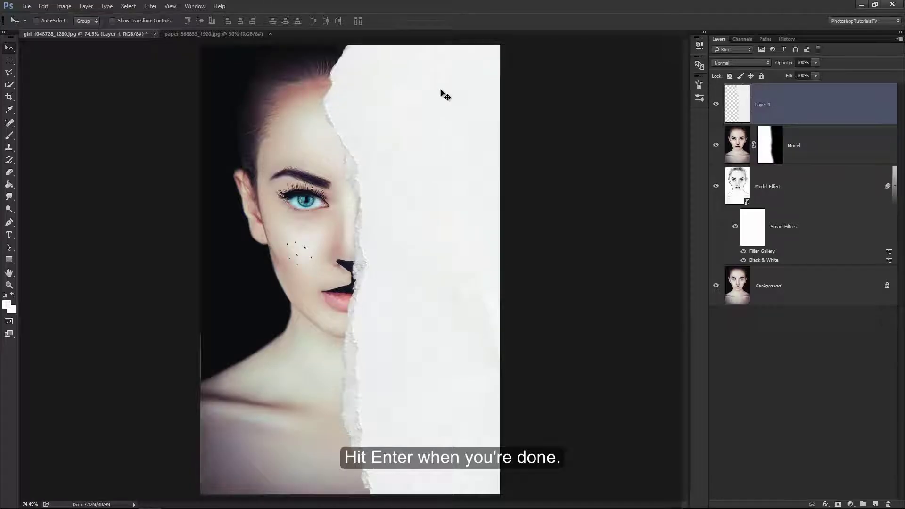
# Step: Clip Layer 1 (the paper) to the Model layer and nudge it so the torn edge runs down the face
pyautogui.keyDown('alt'); pyautogui.click(819, 122); pyautogui.keyUp('alt')
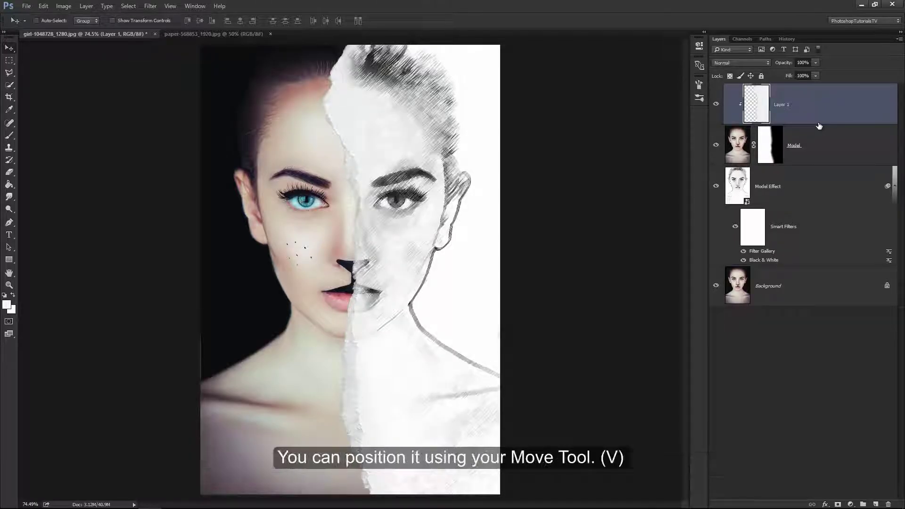
pyautogui.moveTo(437, 102); pyautogui.dragTo(432, 111)
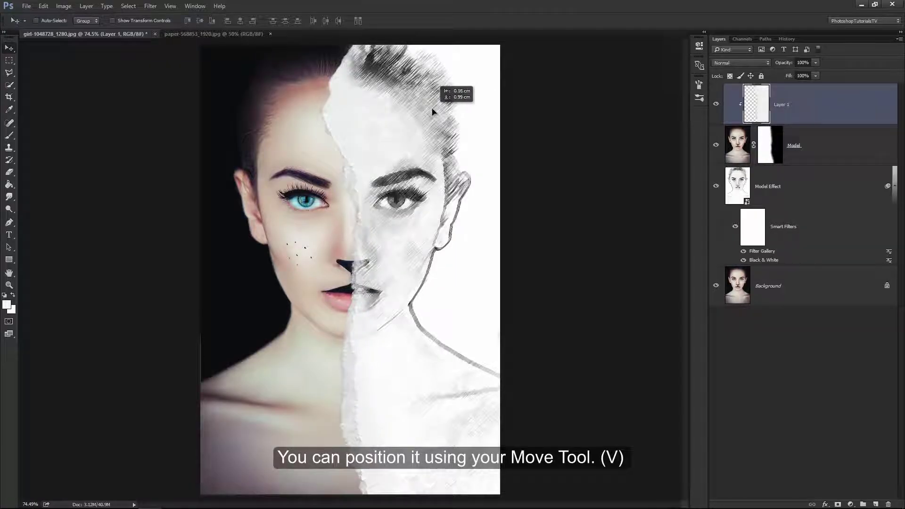
pyautogui.moveTo(432, 109); pyautogui.dragTo(431, 109)
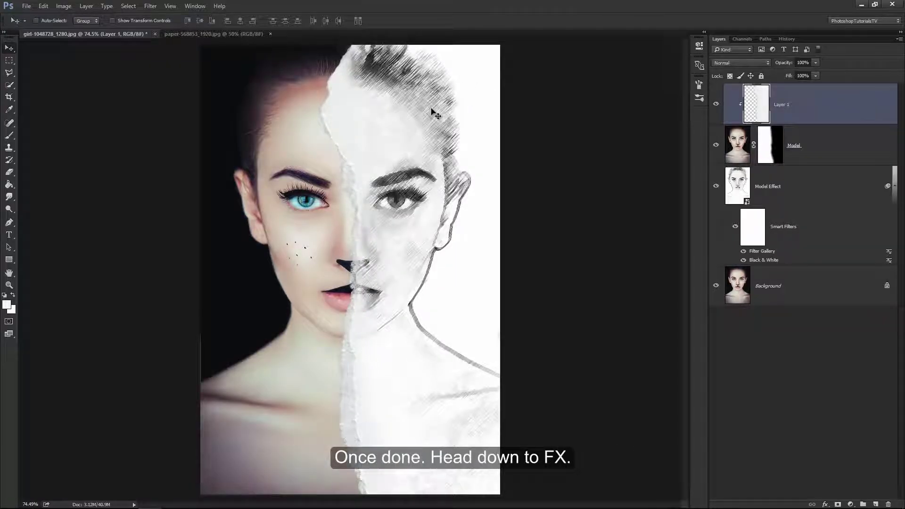
# Step: Give the torn paper layer a Drop Shadow with size about 27 and slightly lowered opacity
pyautogui.click(825, 504)
pyautogui.click(822, 389)
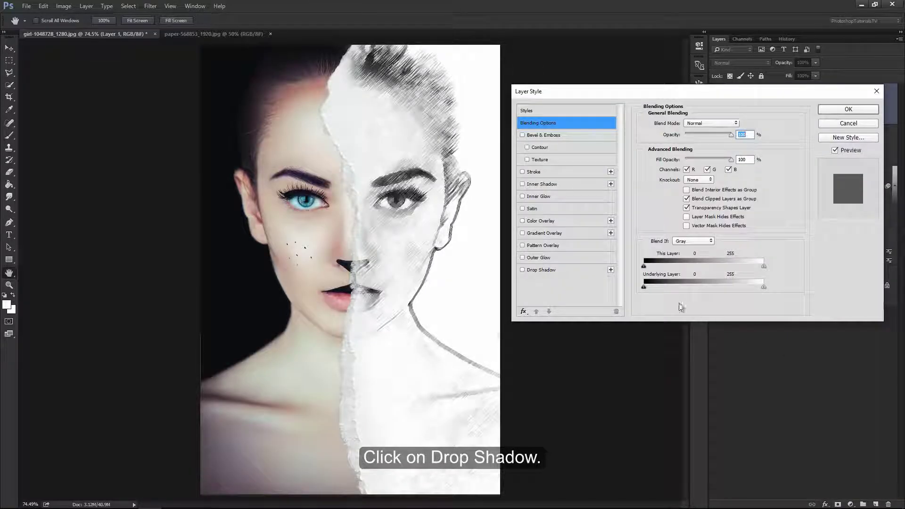
pyautogui.click(547, 270)
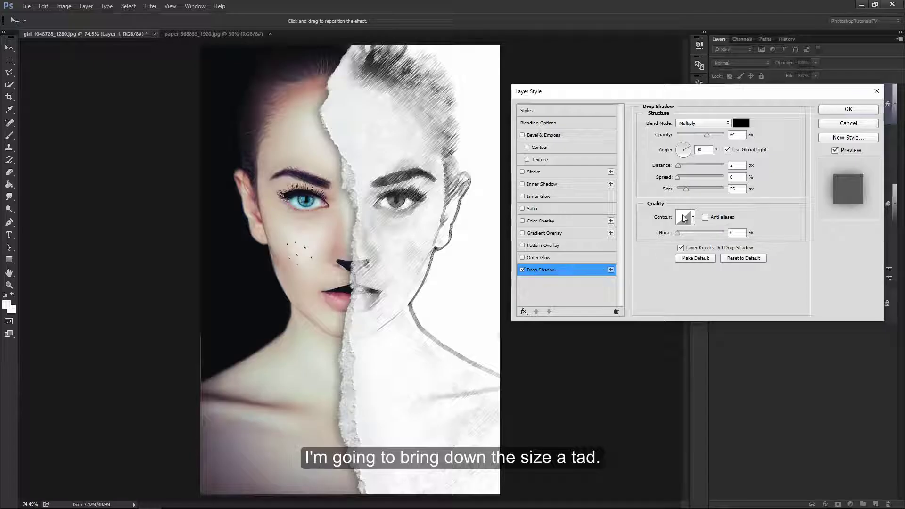
pyautogui.moveTo(686, 189); pyautogui.dragTo(684, 188)
pyautogui.moveTo(708, 135); pyautogui.dragTo(694, 134)
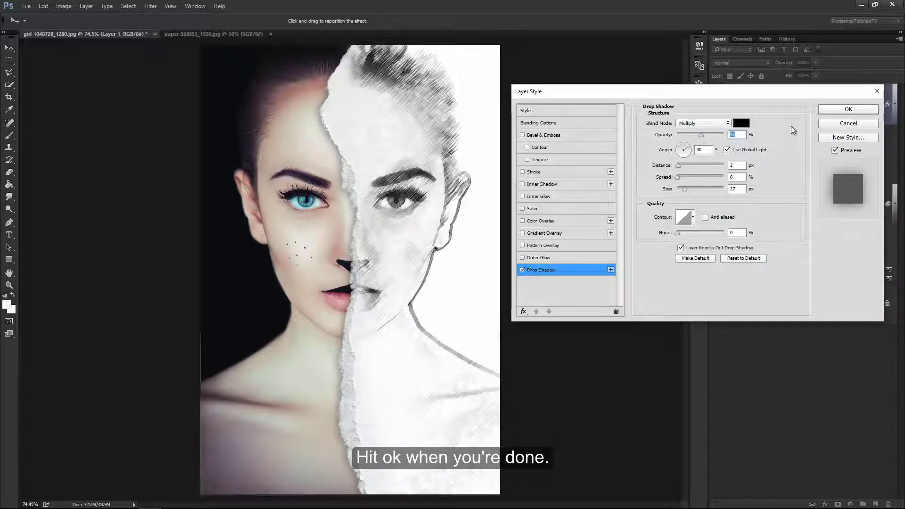
pyautogui.click(823, 112)
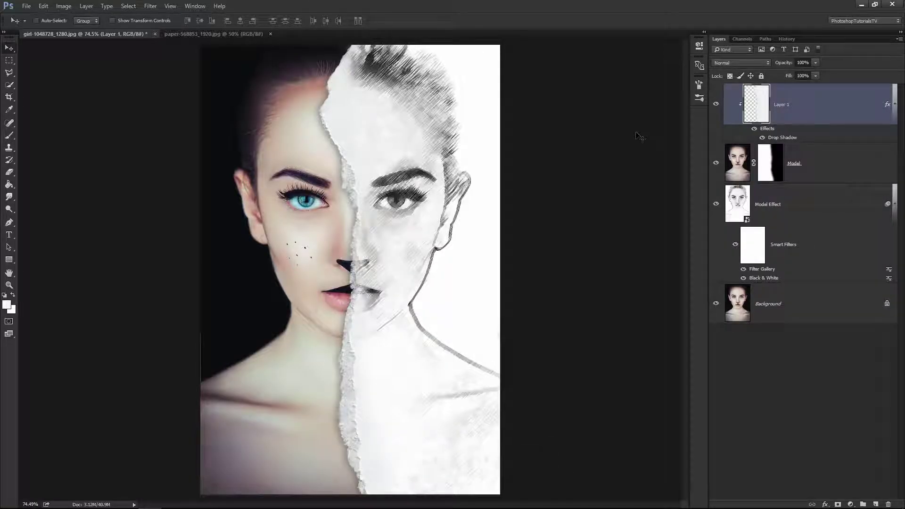